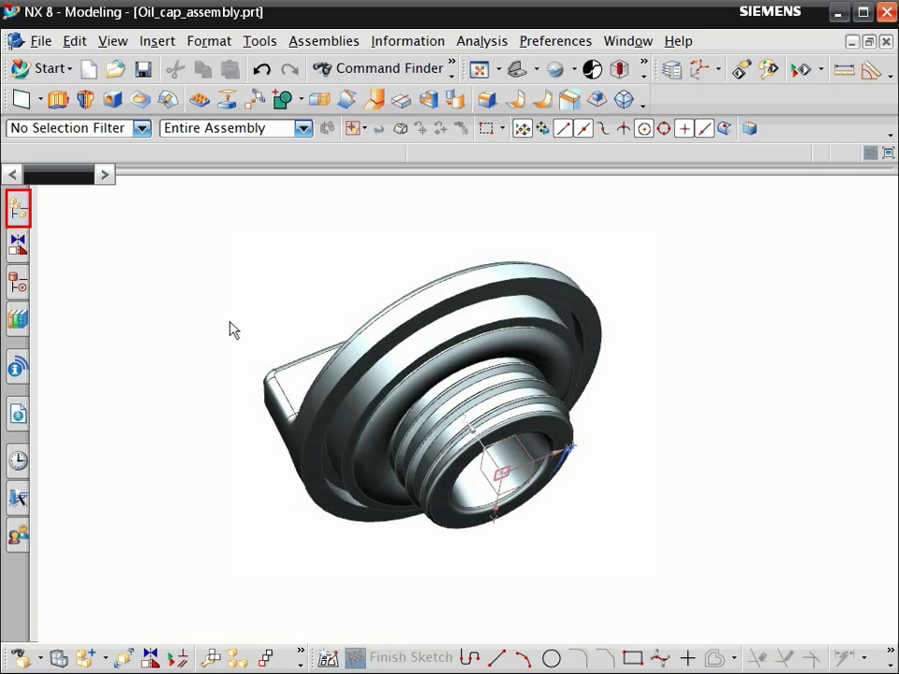
Step: Hide Oil_cap_gasket, make Oil_cap the work part, and show its Part Navigator history through Unite (19)
{"action": "left_click", "coordinate": [20, 210]}
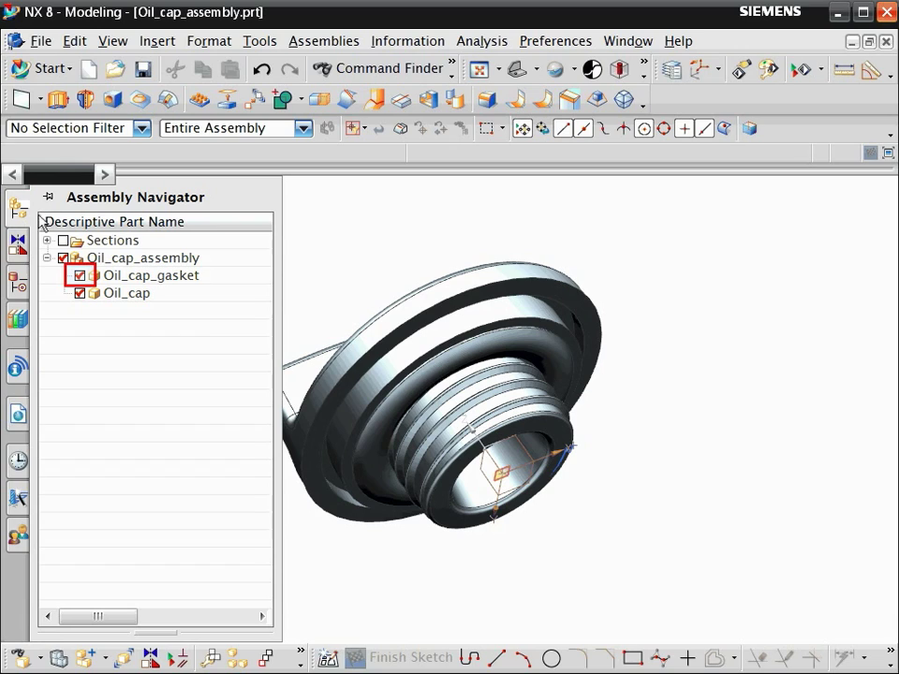
{"action": "left_click", "coordinate": [80, 275]}
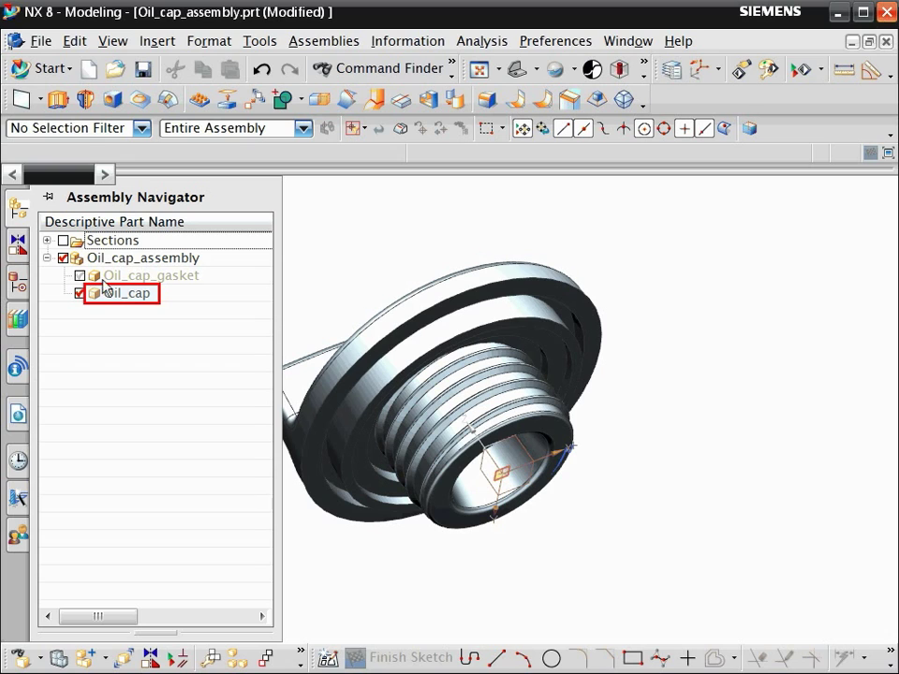
{"action": "right_click", "coordinate": [117, 295]}
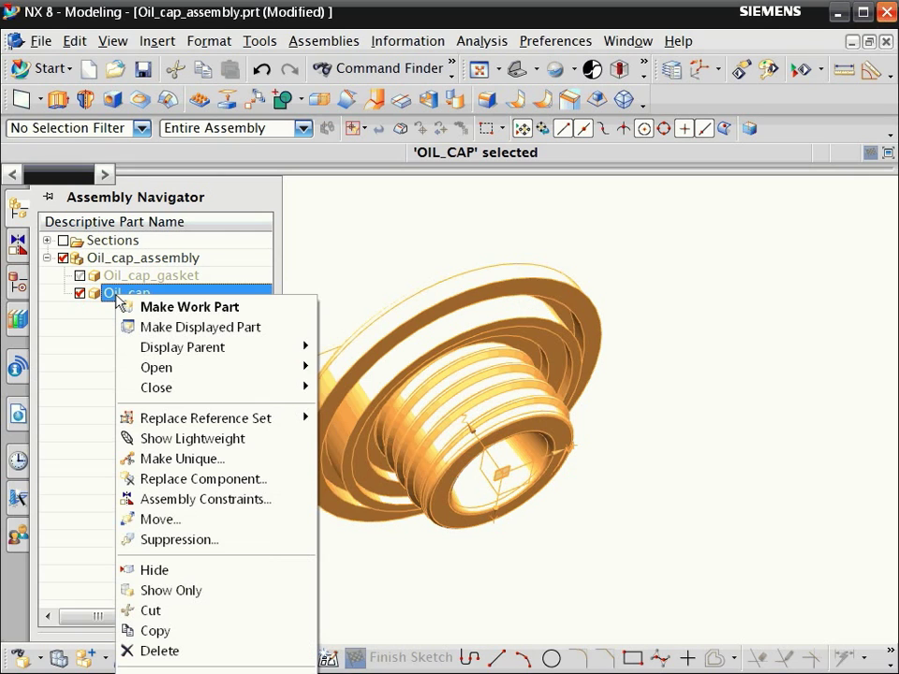
{"action": "left_click", "coordinate": [177, 310]}
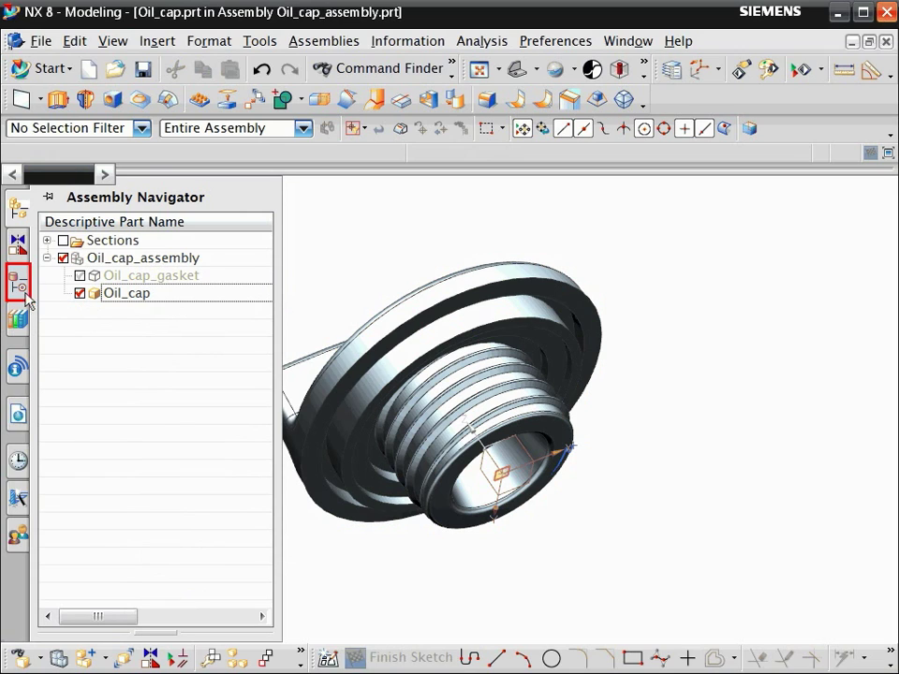
{"action": "left_click", "coordinate": [19, 283]}
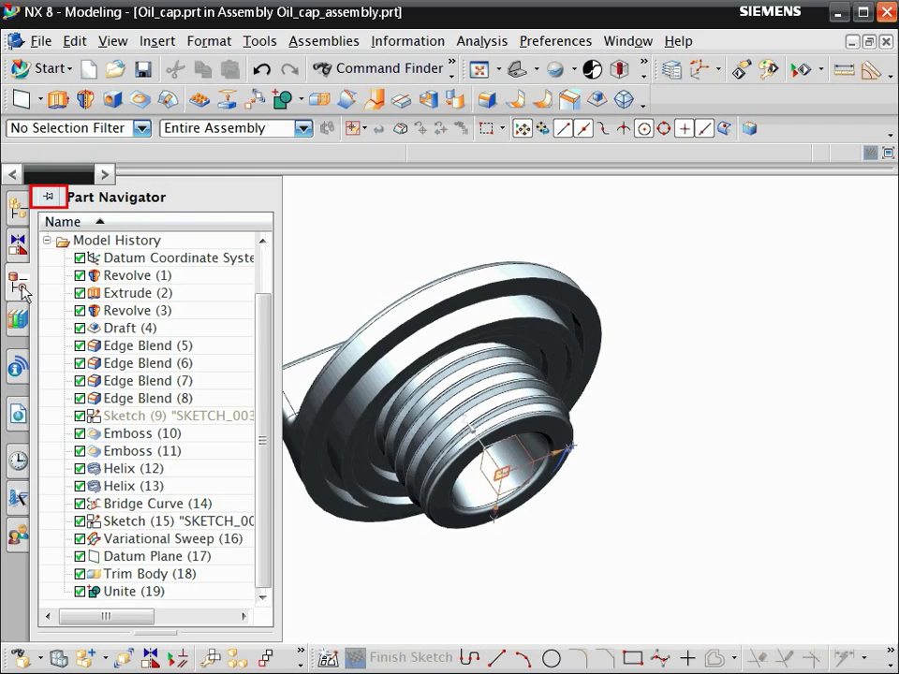
Step: Pin the Part Navigator open and orient the Oil_cap to the Trimetric view
{"action": "left_click", "coordinate": [52, 198]}
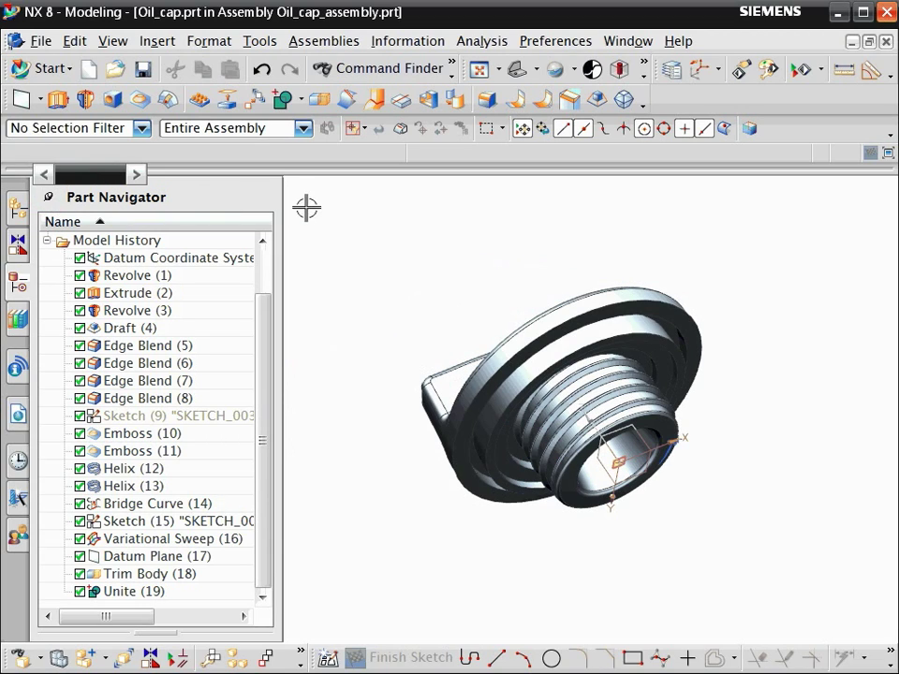
{"action": "right_click", "coordinate": [348, 215]}
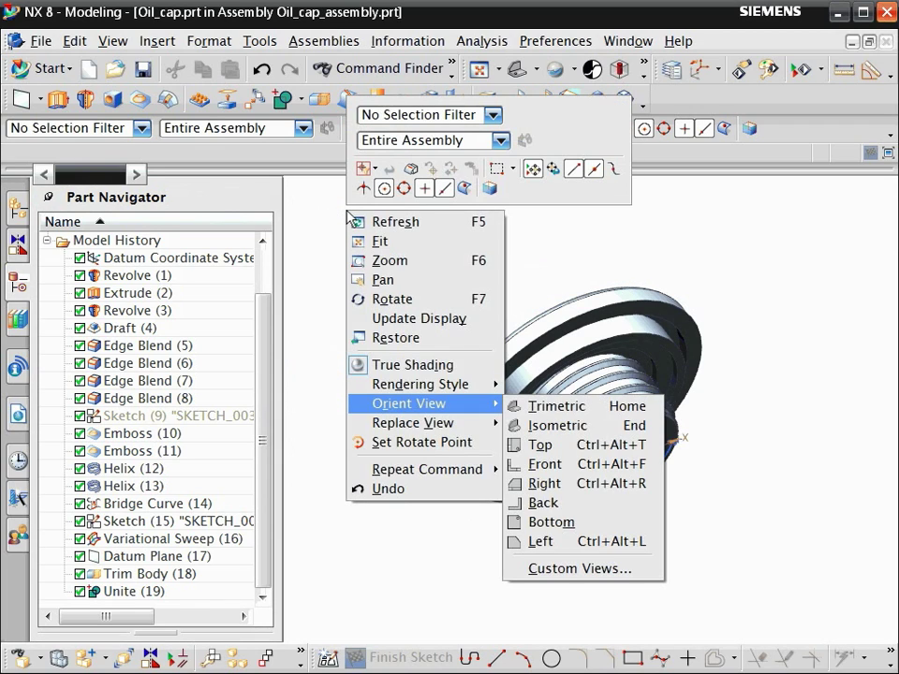
{"action": "left_click", "coordinate": [560, 417]}
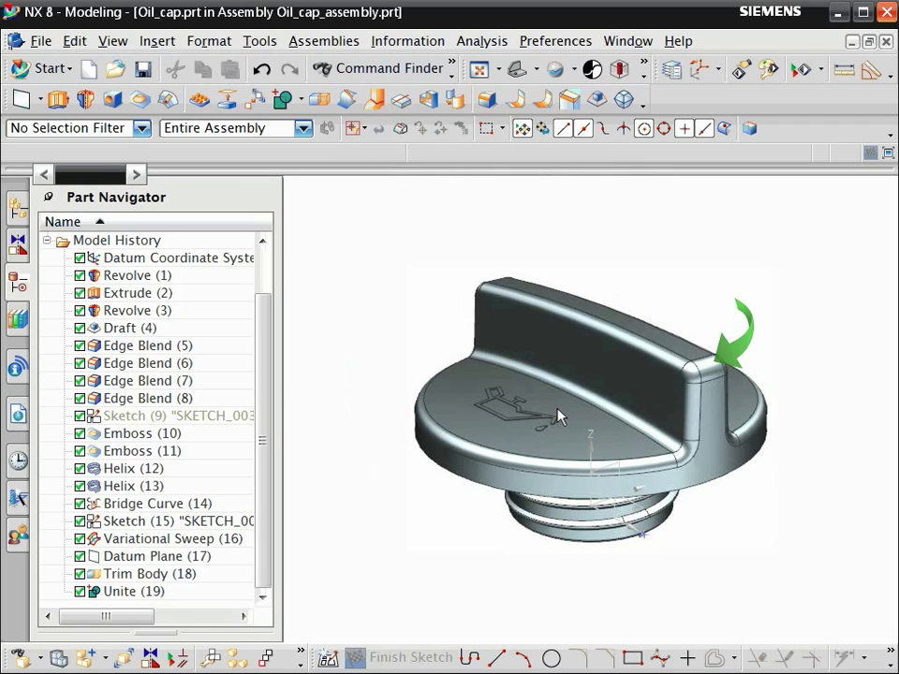
Step: Edit the handle's top Edge Blend so Radius 1 is 5 mm
{"action": "right_click", "coordinate": [709, 375]}
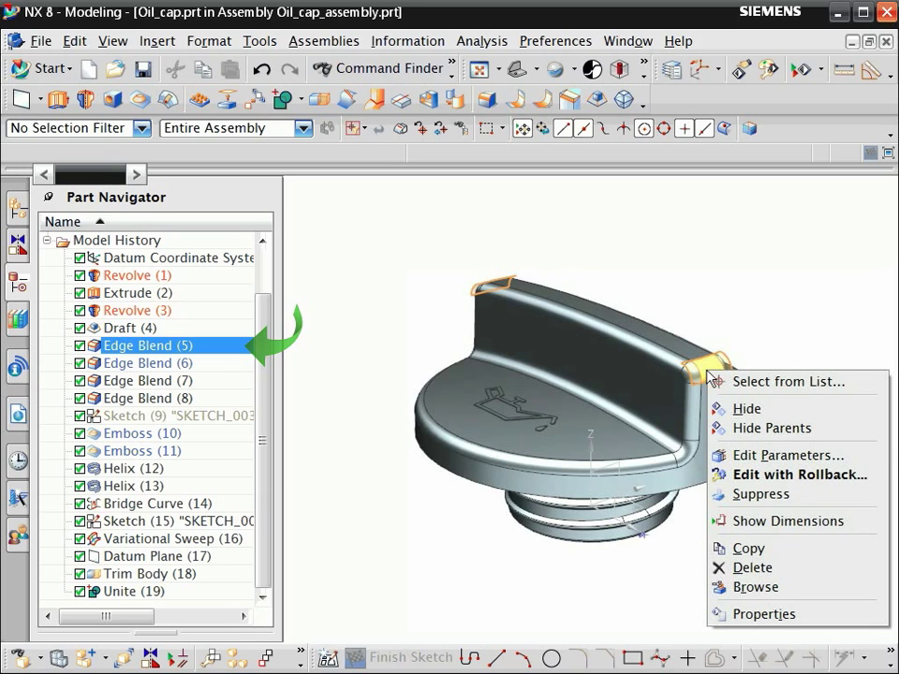
{"action": "left_click", "coordinate": [755, 457]}
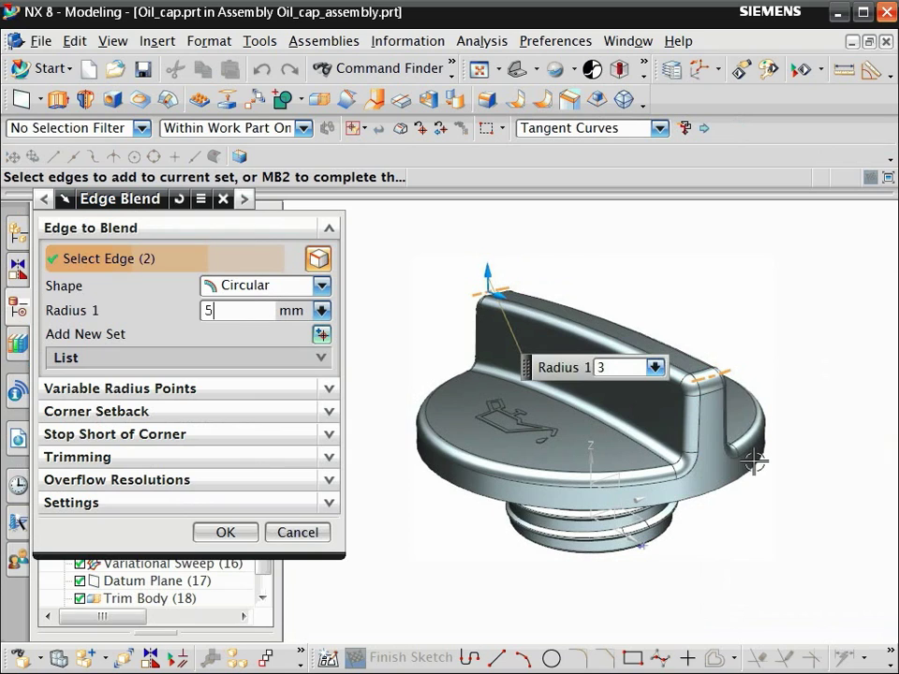
{"action": "left_click", "coordinate": [245, 530]}
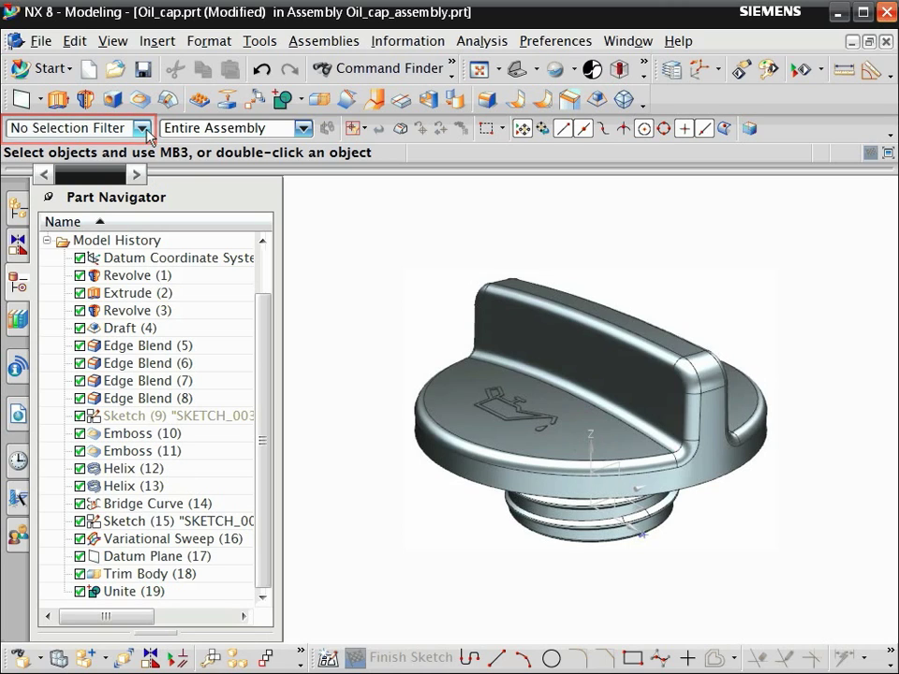
Step: Filter selection to faces, pick both oil-can emboss faces, and change their display colour to yellow
{"action": "left_click", "coordinate": [143, 128]}
{"action": "left_click", "coordinate": [28, 238]}
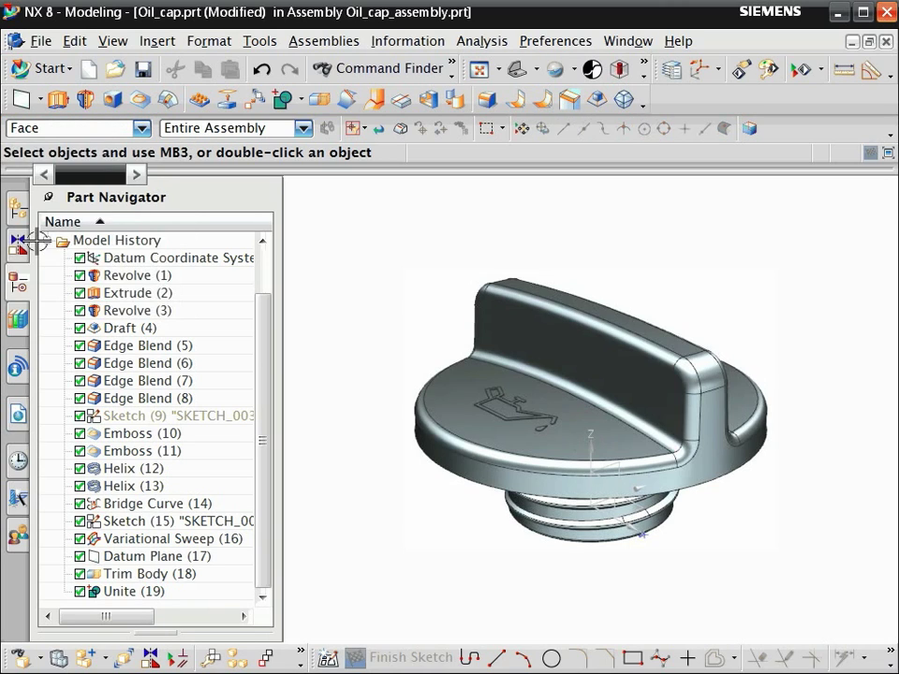
{"action": "left_click", "coordinate": [487, 409]}
{"action": "left_click", "coordinate": [548, 435]}
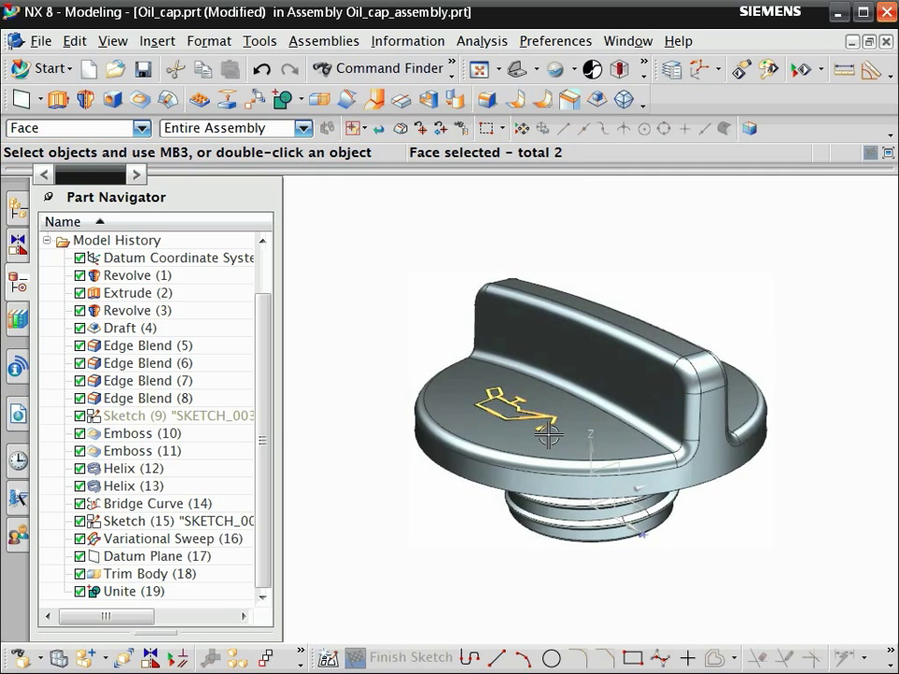
{"action": "right_click", "coordinate": [543, 432]}
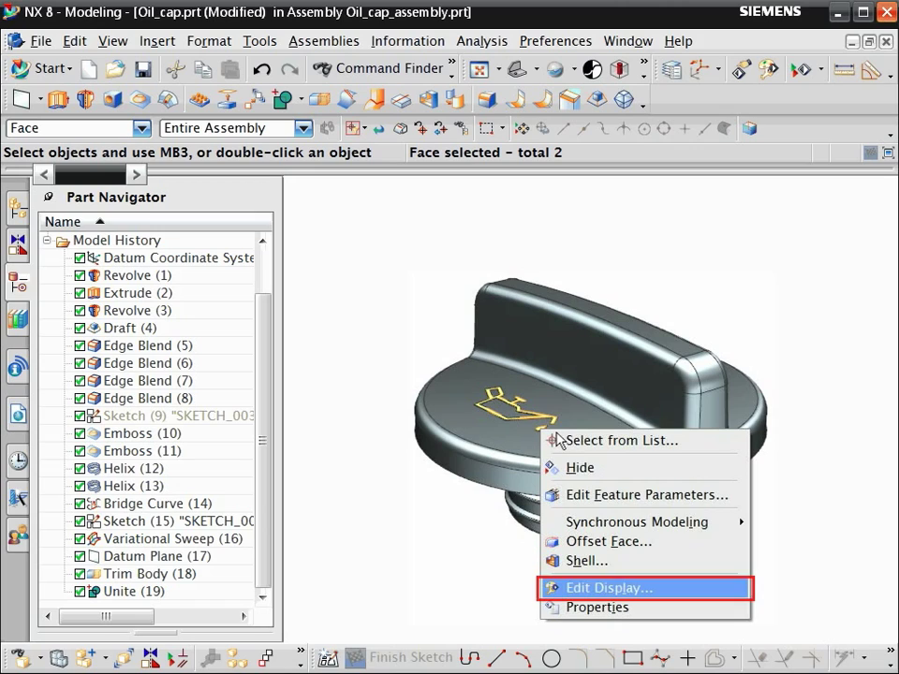
{"action": "left_click", "coordinate": [593, 590]}
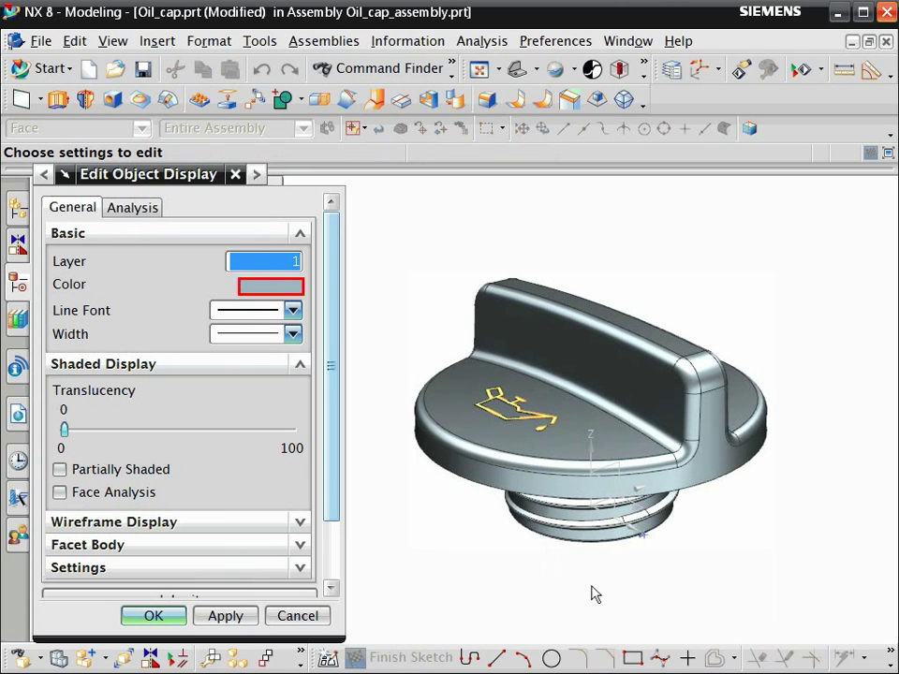
{"action": "left_click", "coordinate": [296, 288]}
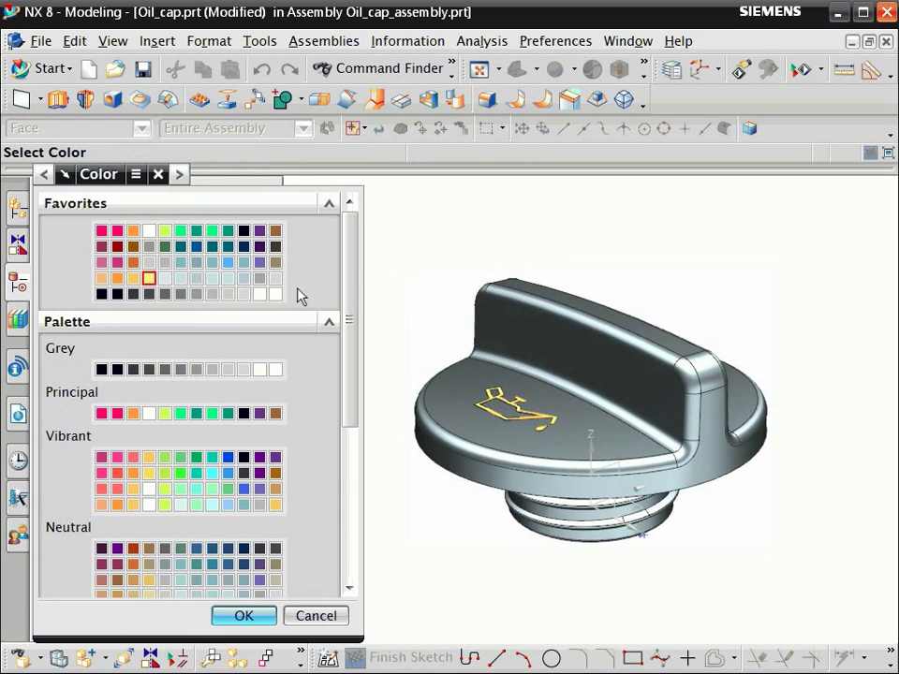
{"action": "double_click", "coordinate": [150, 279]}
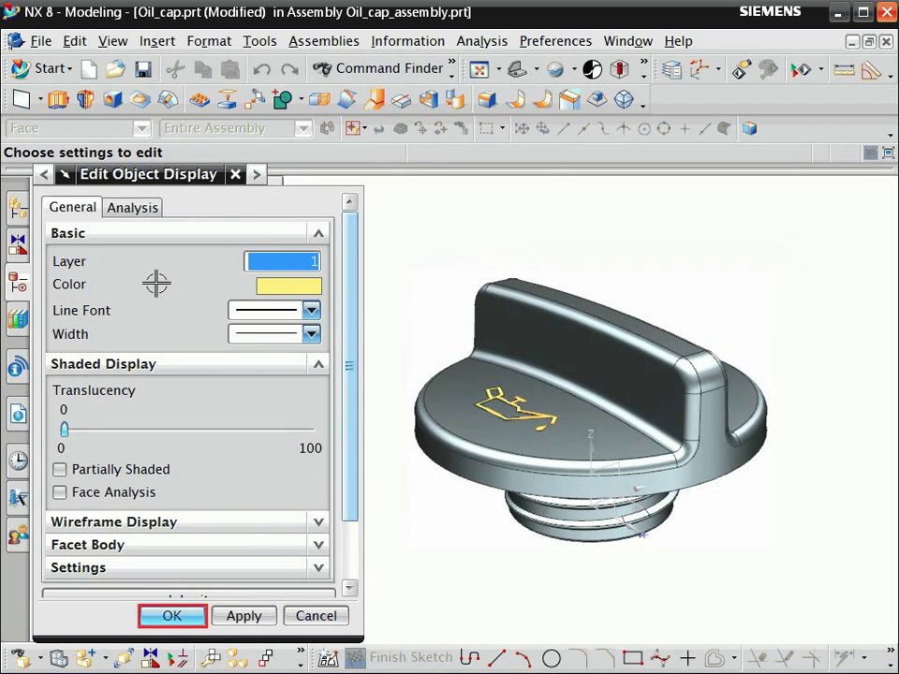
{"action": "left_click", "coordinate": [197, 616]}
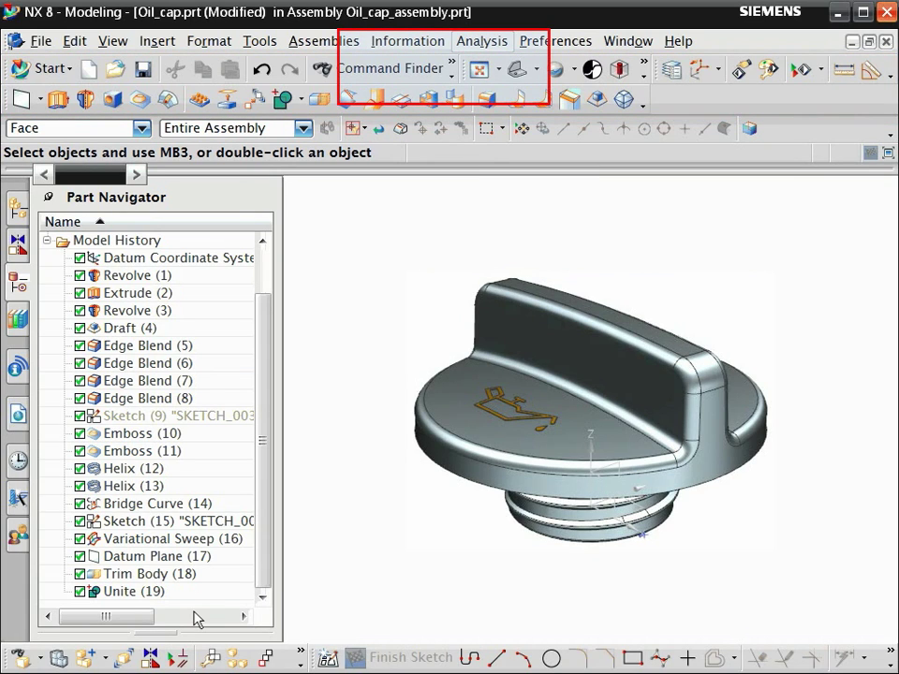
Step: Turn on the Synchronous Modeling toolbar and dock it on the window's right border
{"action": "right_click", "coordinate": [451, 66]}
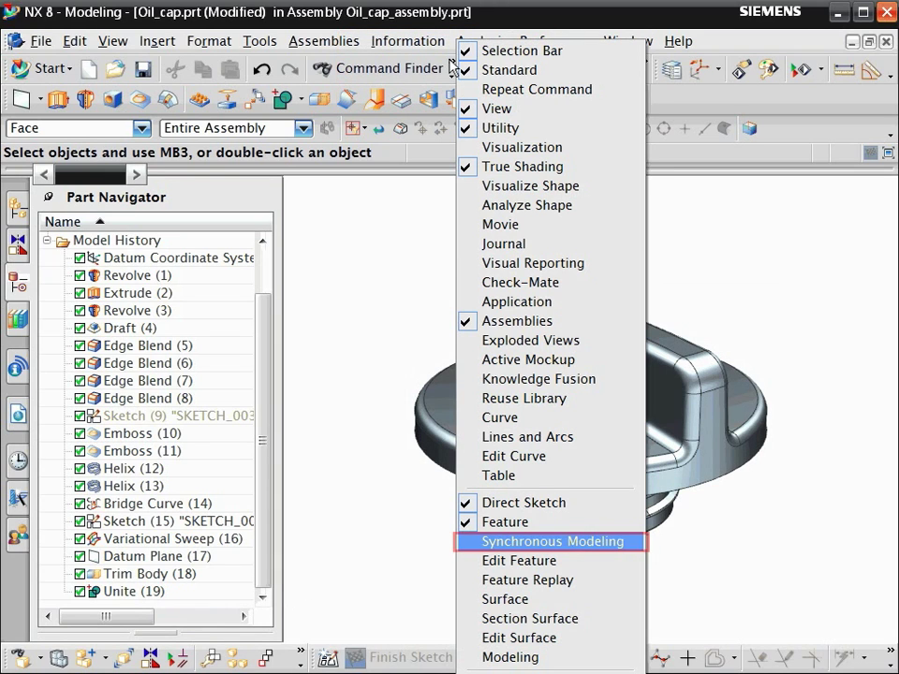
{"action": "left_click", "coordinate": [492, 541]}
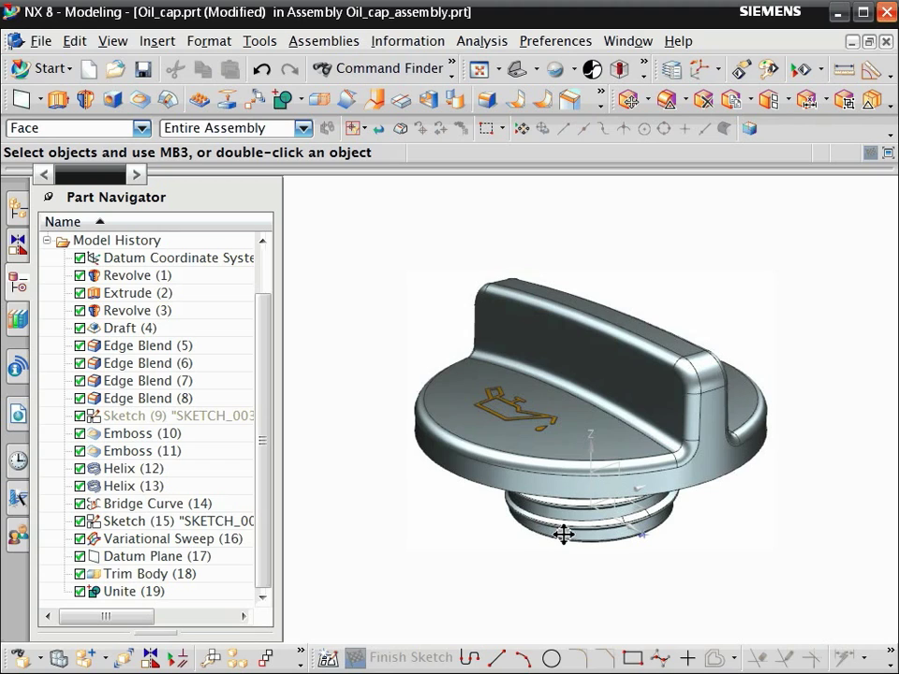
{"action": "mouse_move", "coordinate": [618, 98]}
{"action": "left_mouse_down"}
{"action": "mouse_move", "coordinate": [744, 197]}
{"action": "mouse_move", "coordinate": [888, 198]}
{"action": "left_mouse_up"}
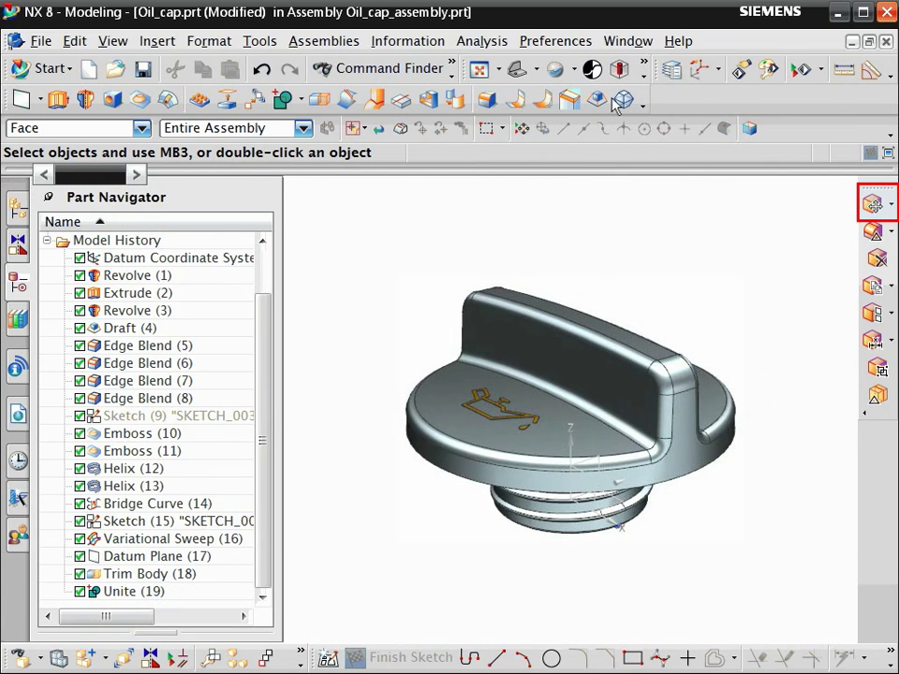
Step: Use Pull Face to raise the handle's top face 2 mm along the Z vector
{"action": "left_click", "coordinate": [891, 204]}
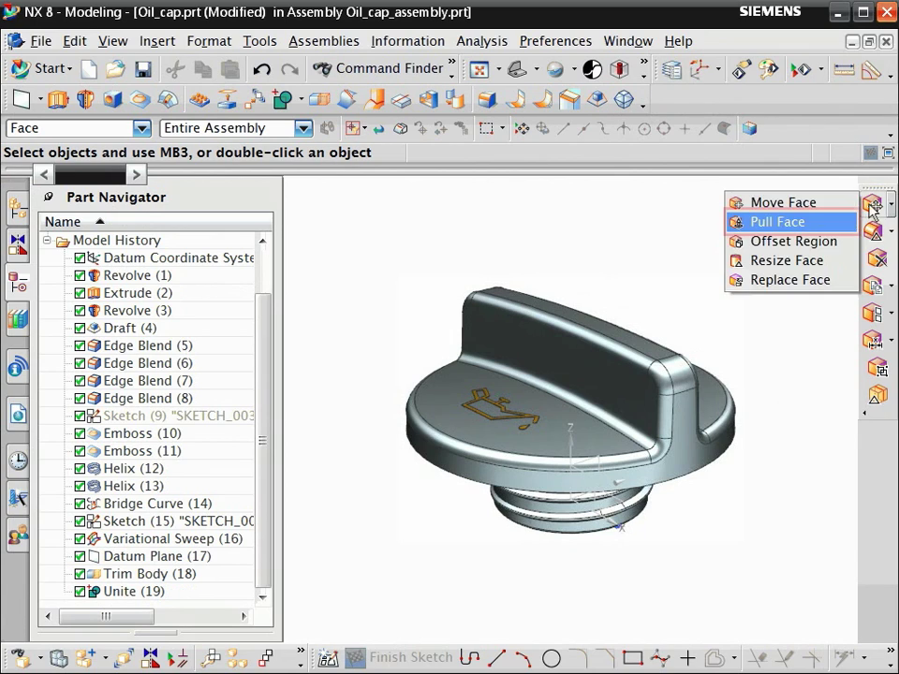
{"action": "left_click", "coordinate": [828, 231]}
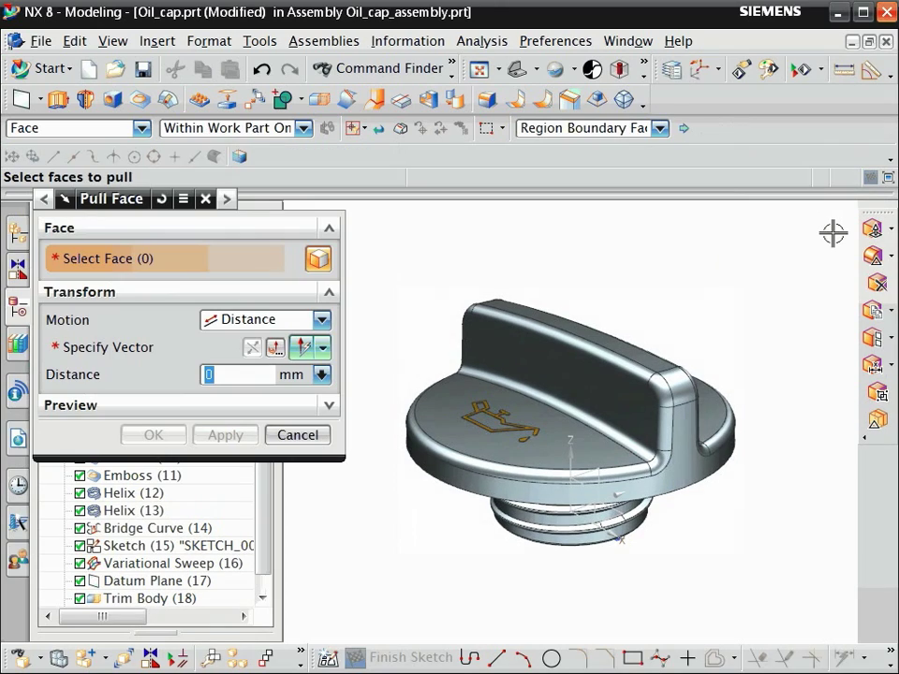
{"action": "left_click", "coordinate": [581, 338]}
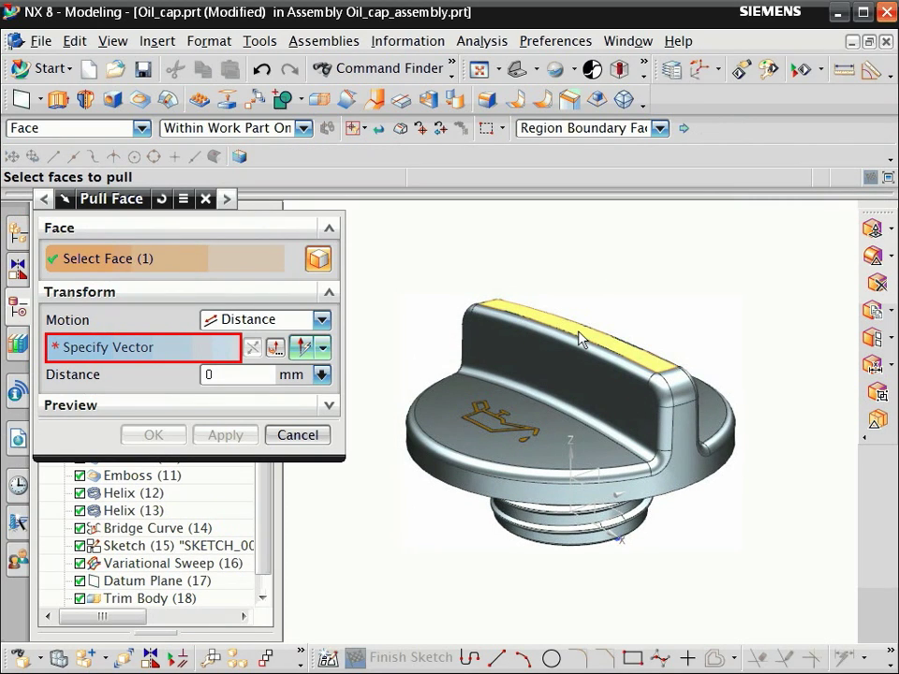
{"action": "left_click", "coordinate": [105, 348]}
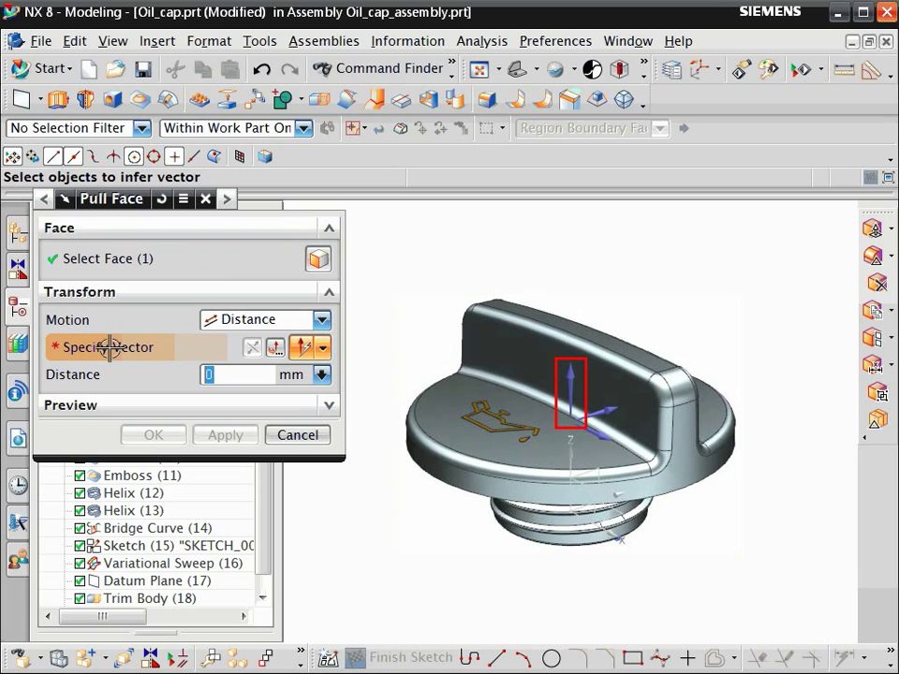
{"action": "left_click", "coordinate": [576, 381]}
{"action": "type", "text": "2"}
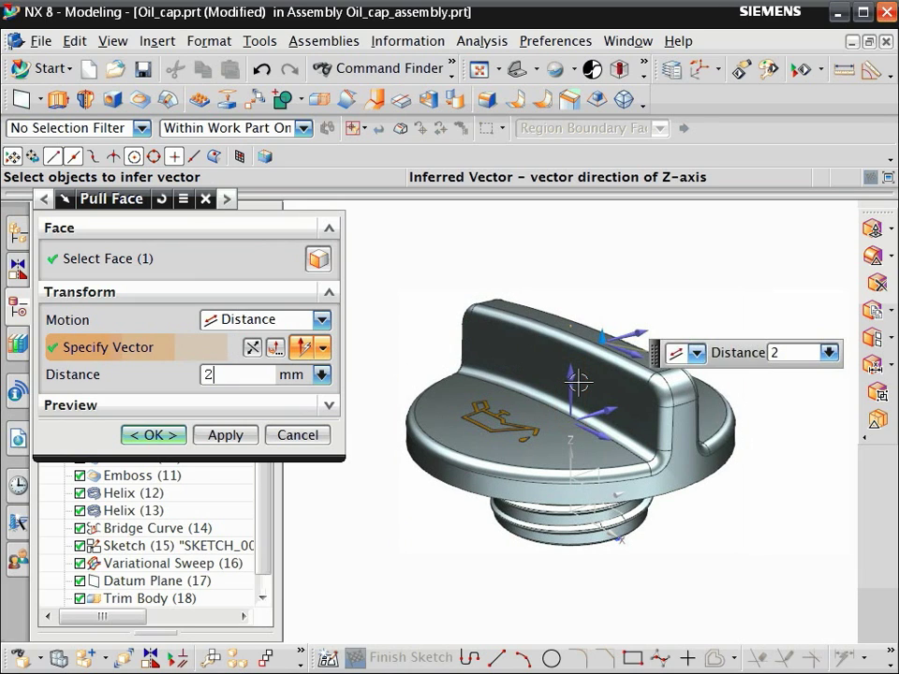
{"action": "middle_click", "coordinate": [576, 380]}
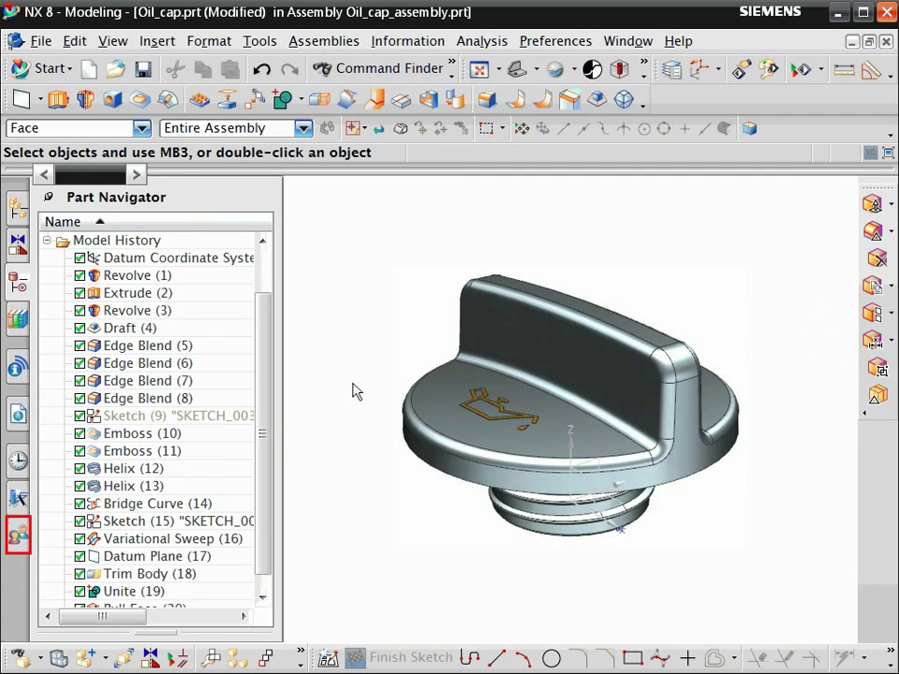
Step: Add user role MyRole_0 from the Roles tab and close the Roles panel
{"action": "left_click", "coordinate": [19, 537]}
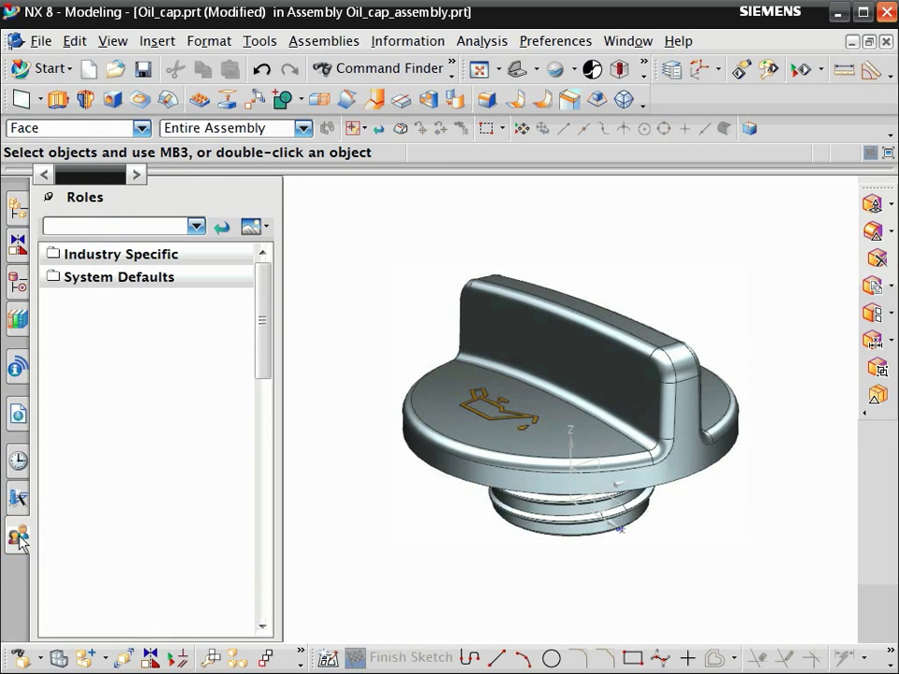
{"action": "right_click", "coordinate": [91, 344]}
{"action": "left_click", "coordinate": [122, 361]}
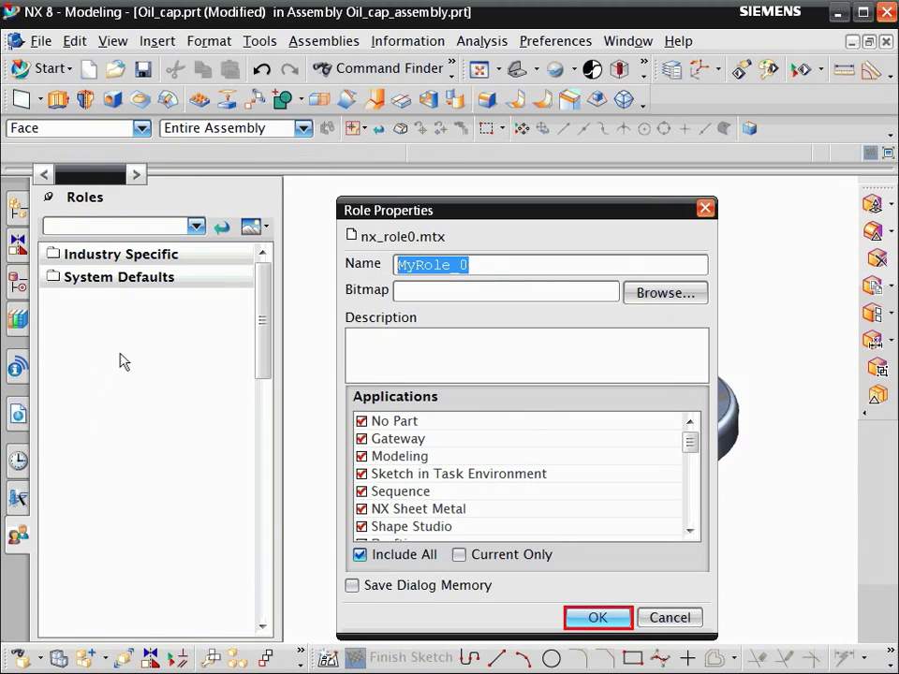
{"action": "left_click", "coordinate": [597, 617]}
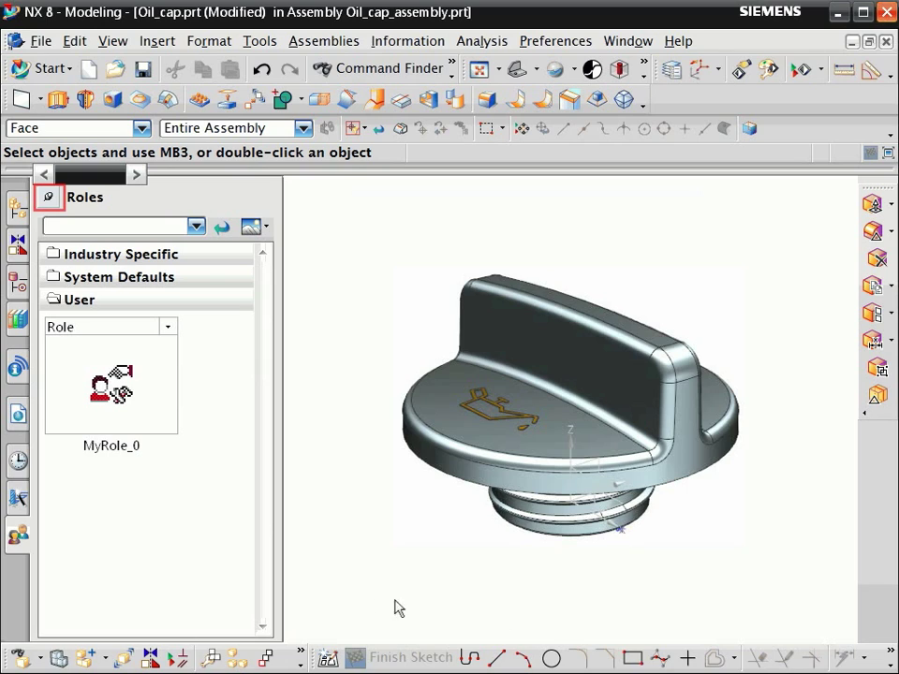
{"action": "left_click", "coordinate": [48, 197]}
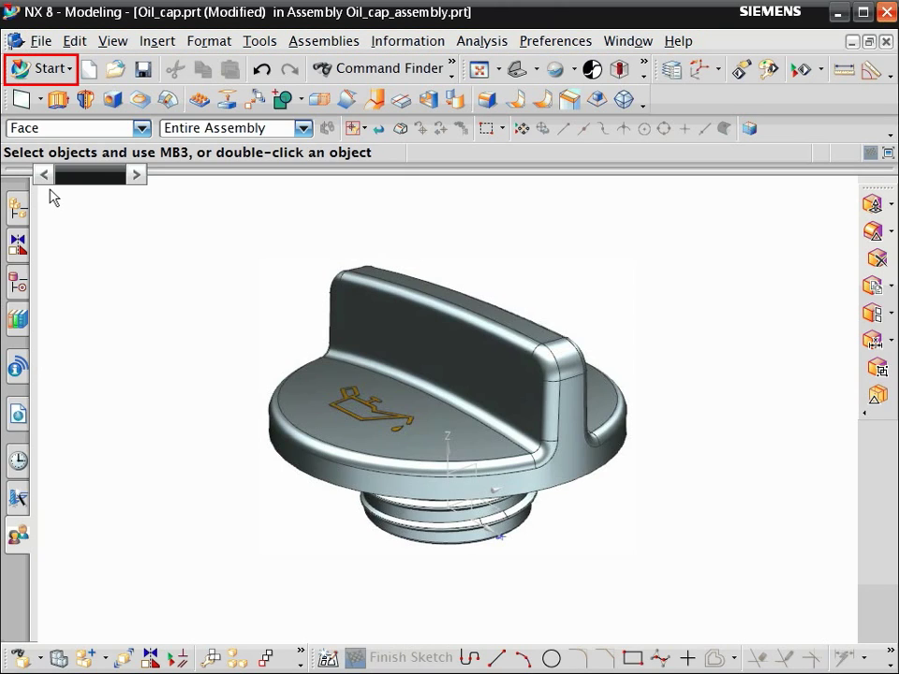
{"action": "left_click", "coordinate": [43, 71]}
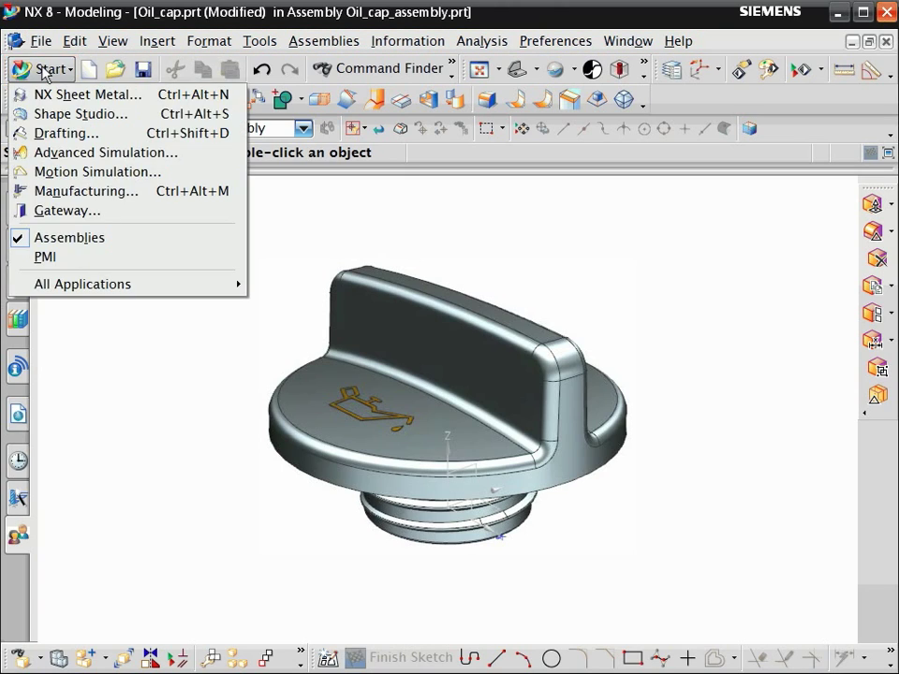